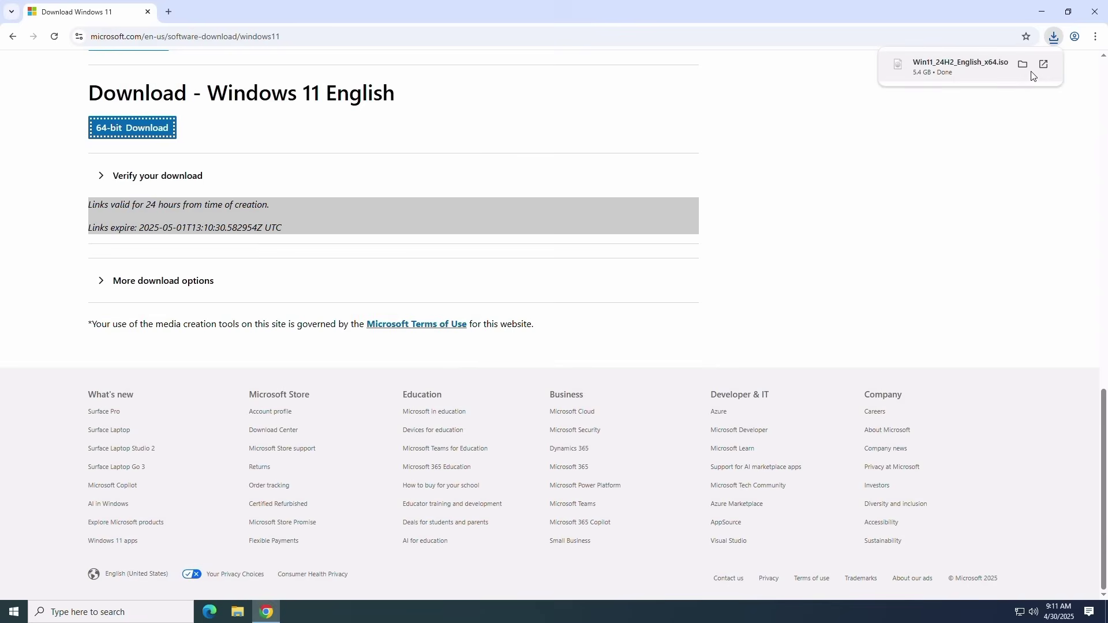
Step: Show the downloaded Win11_24H2_English_x64 ISO in its folder and move it to the desktop, closing the Downloads window
{"action": "left_click", "coordinate": [1022, 64]}
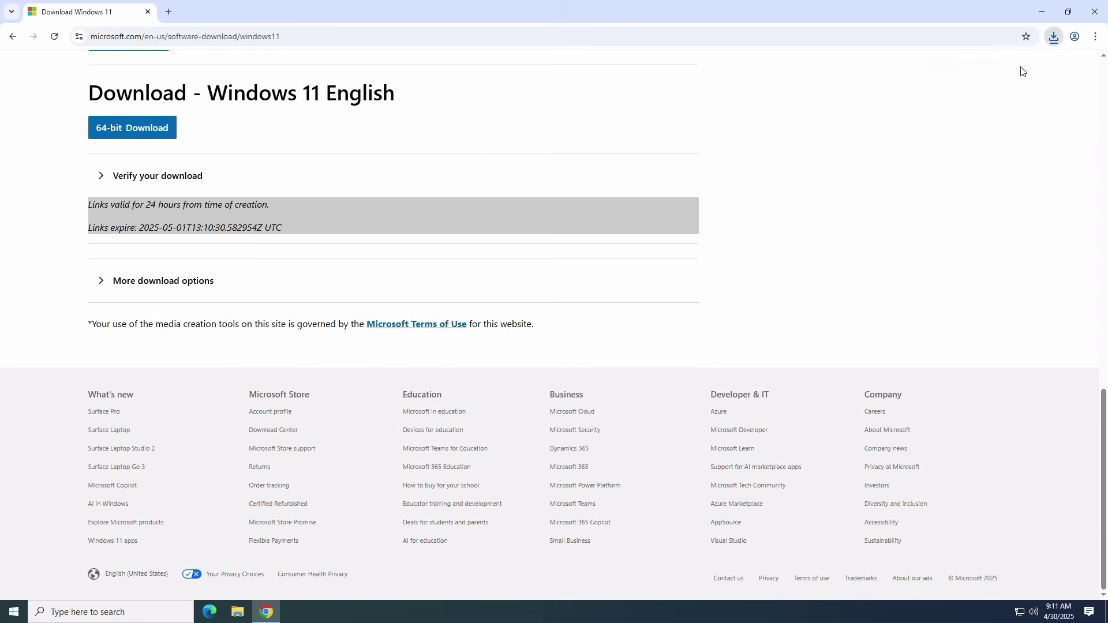
{"action": "left_click", "coordinate": [1084, 6]}
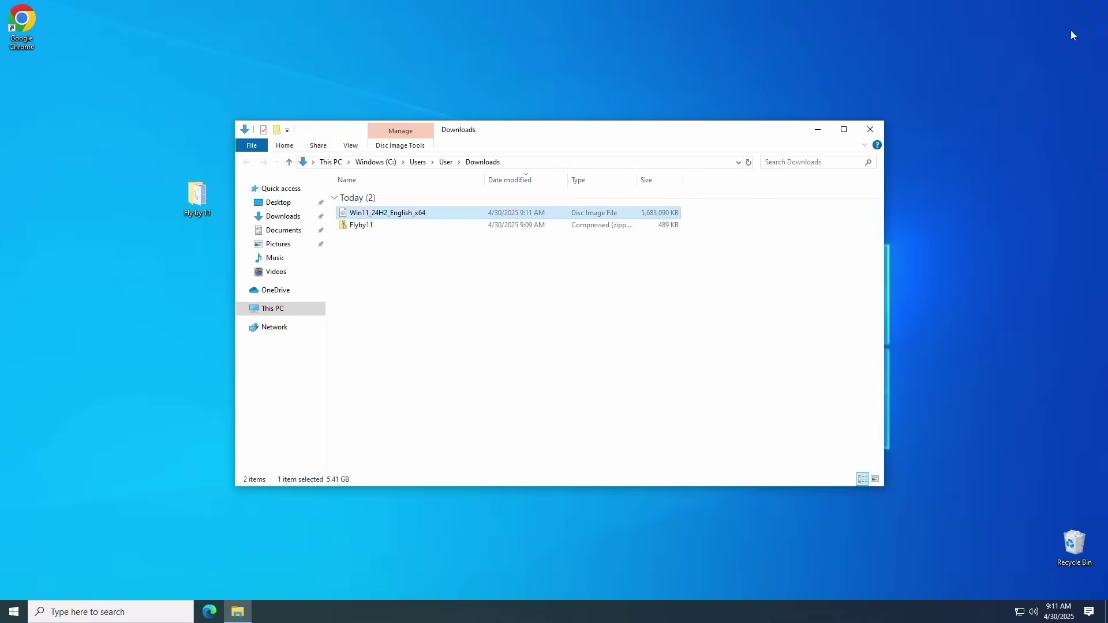
{"action": "left_click_drag", "start_coordinate": [396, 218], "coordinate": [148, 213]}
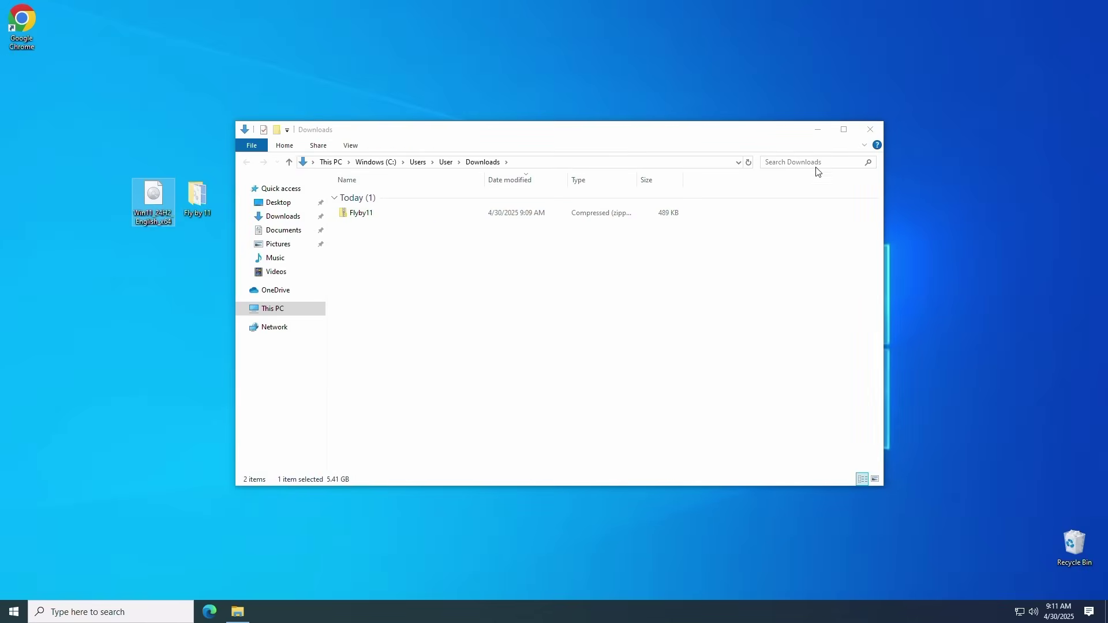
{"action": "left_click", "coordinate": [871, 130]}
{"action": "left_click", "coordinate": [748, 209]}
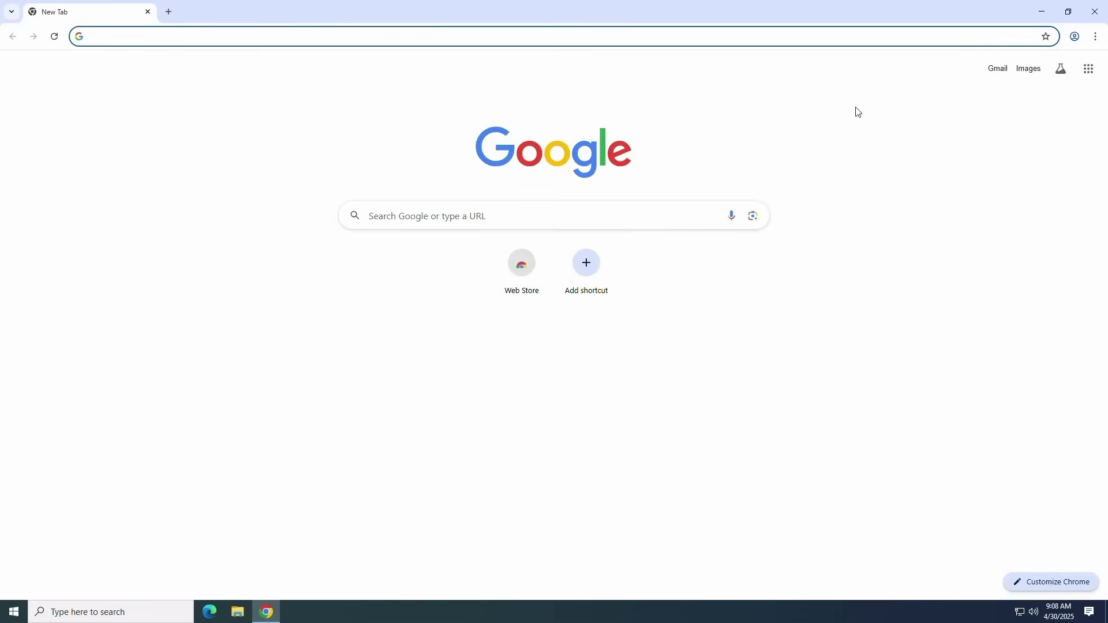
Step: Search the web for "fly by 11" and open the builtbybel/Flyby11 repository on GitHub
{"action": "type", "text": "fly by 11"}
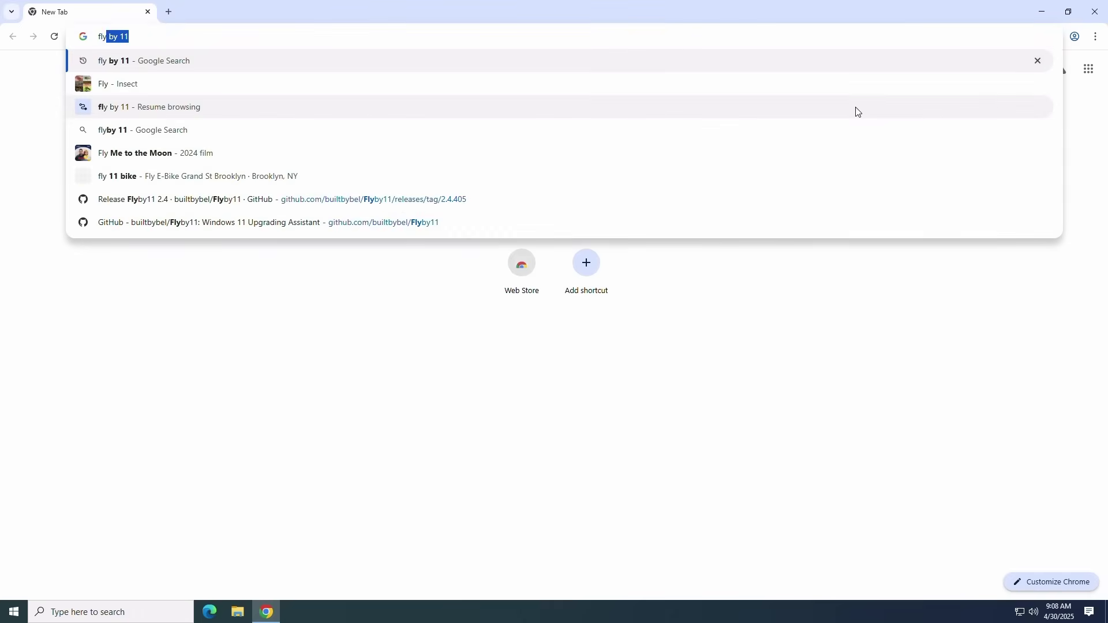
{"action": "key", "text": "Return"}
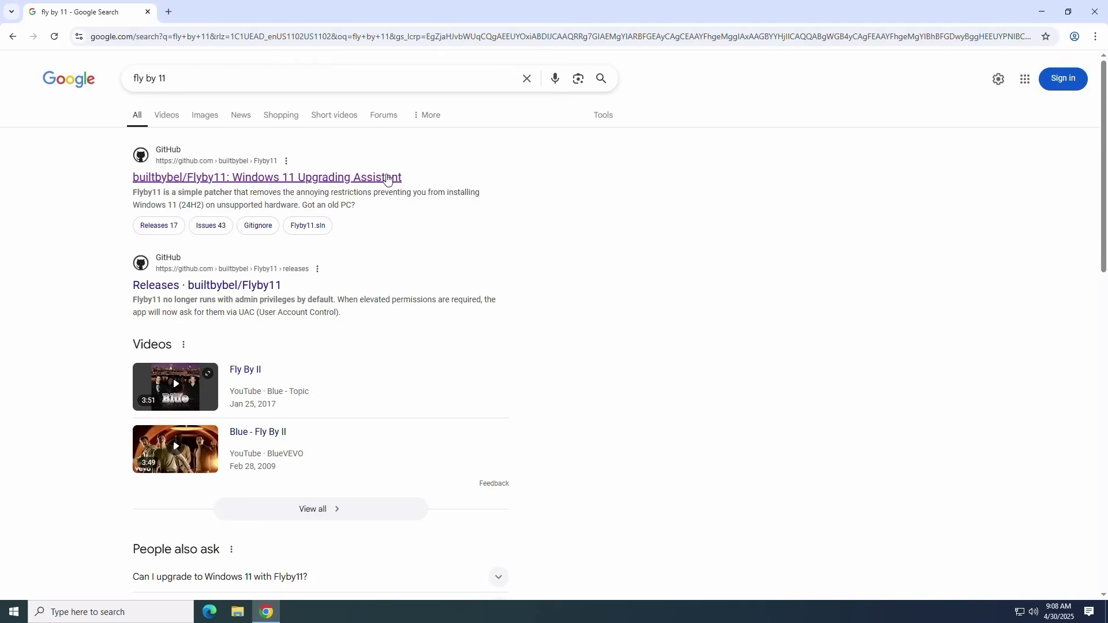
{"action": "left_click", "coordinate": [375, 184]}
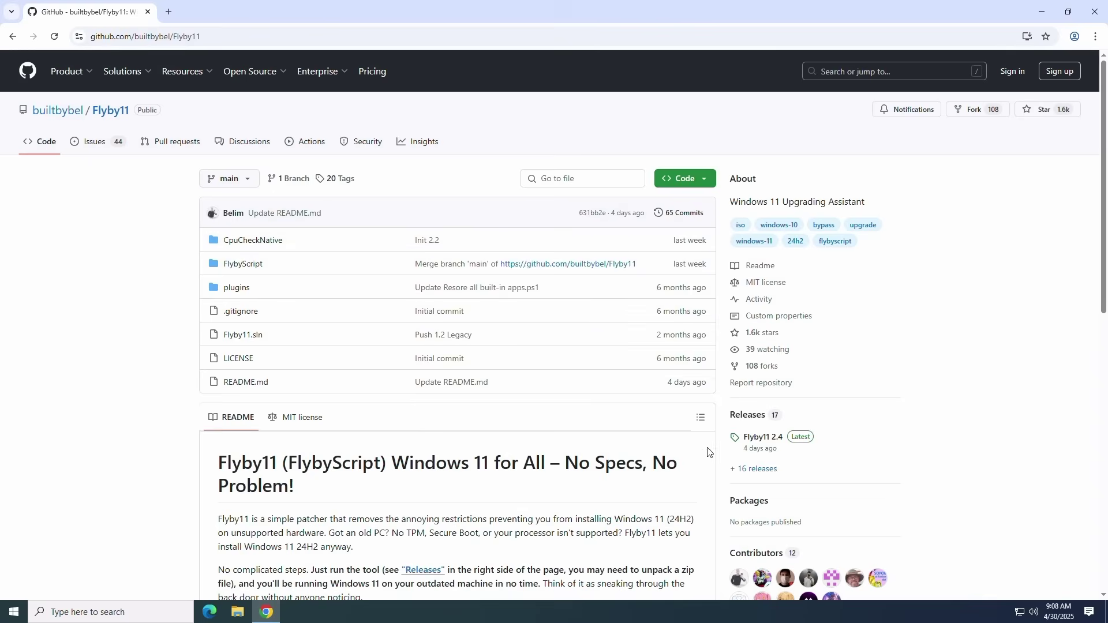
Step: Download Flyby11.zip from the latest Flyby11 2.4 release, show it in its folder and close the browser
{"action": "left_click", "coordinate": [778, 440]}
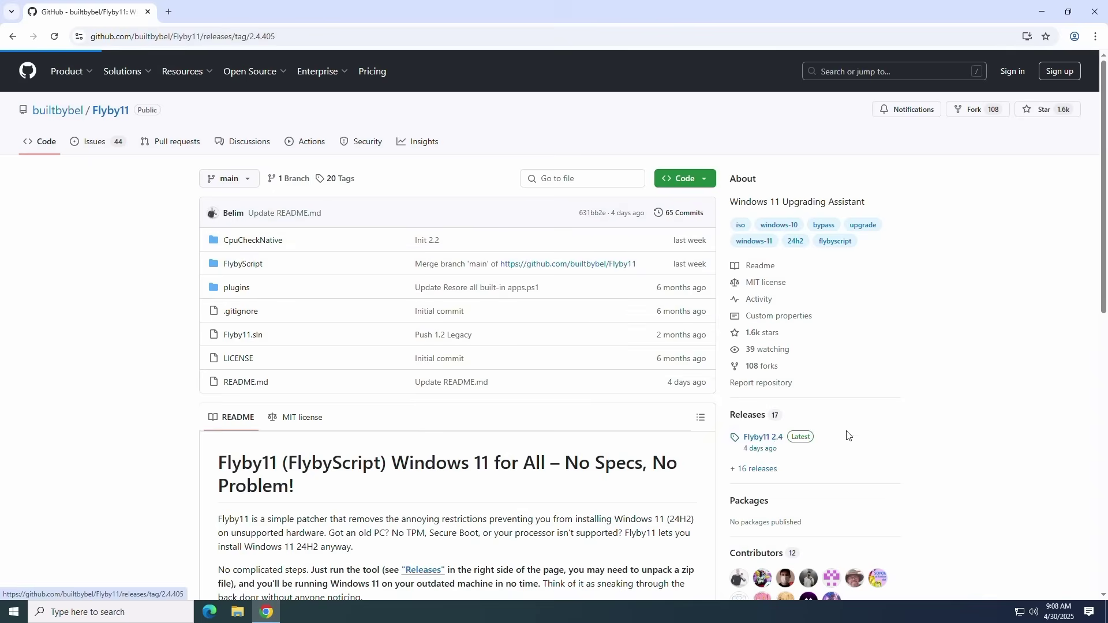
{"action": "scroll", "coordinate": [536, 378], "scroll_direction": "down", "scroll_amount": 1}
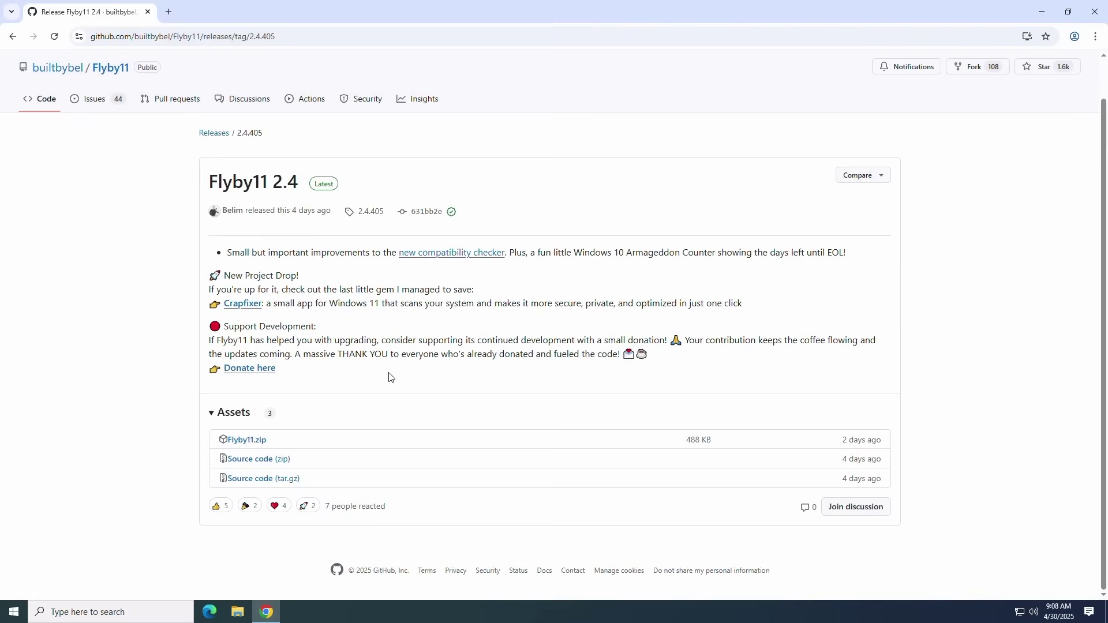
{"action": "left_click", "coordinate": [252, 444]}
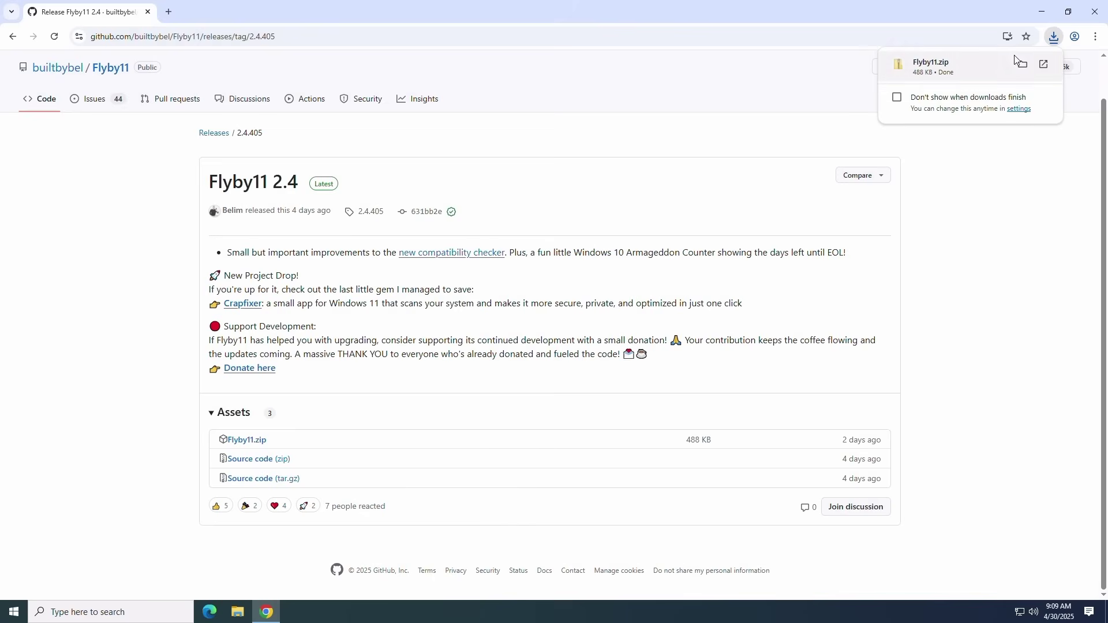
{"action": "left_click", "coordinate": [1022, 65]}
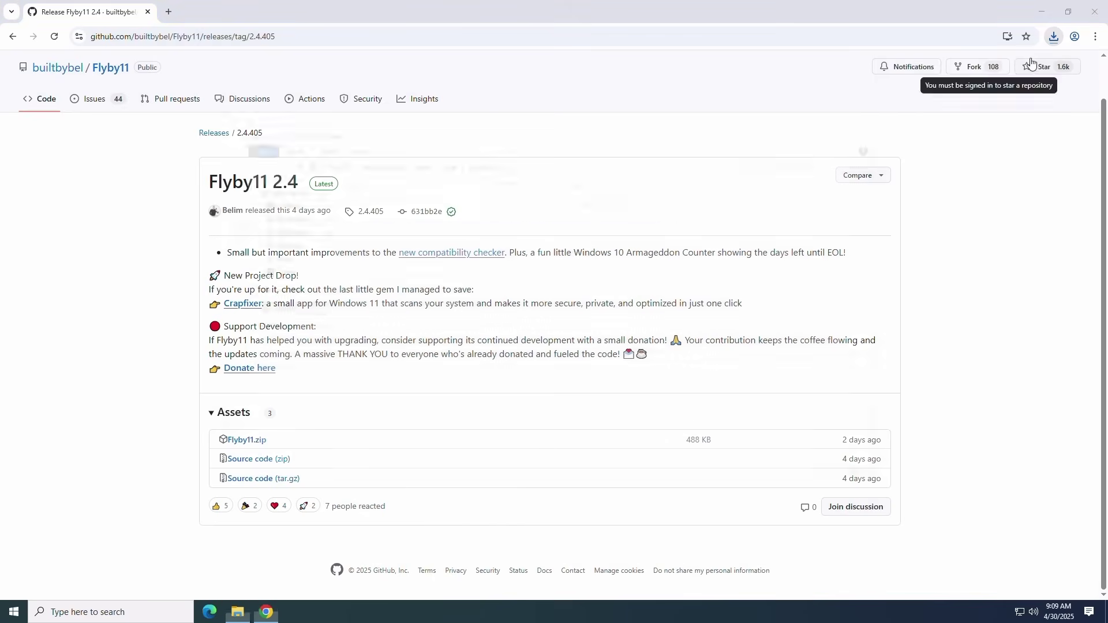
{"action": "left_click", "coordinate": [1094, 15]}
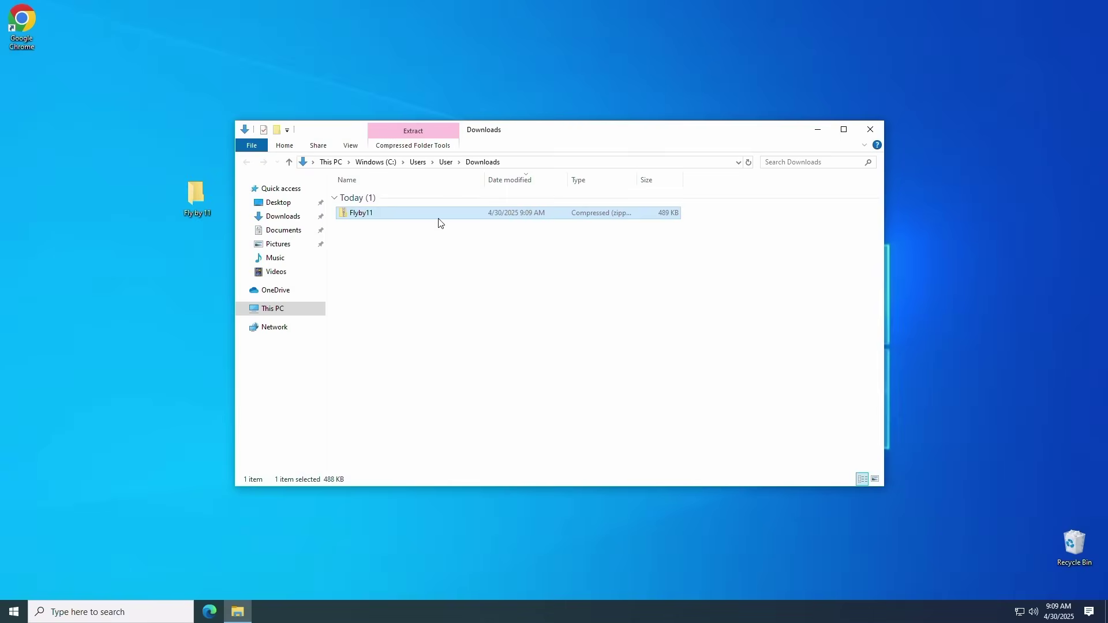
Step: Extract the Flyby11 archive into the desktop's "Fly by 11" folder and close the open folder windows
{"action": "right_click", "coordinate": [403, 217]}
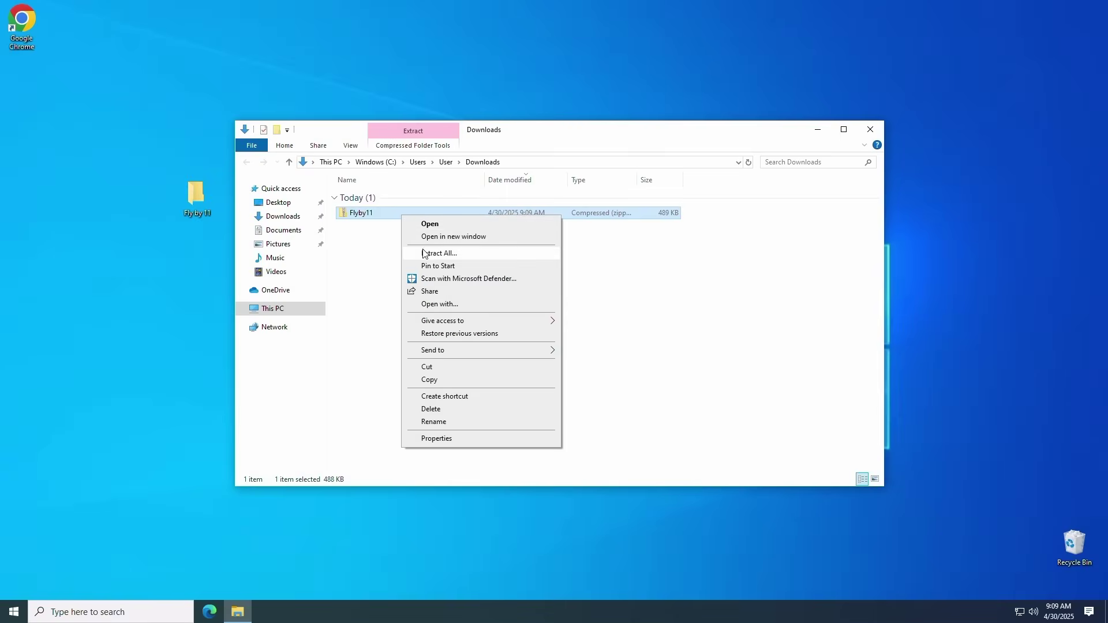
{"action": "left_click", "coordinate": [428, 254]}
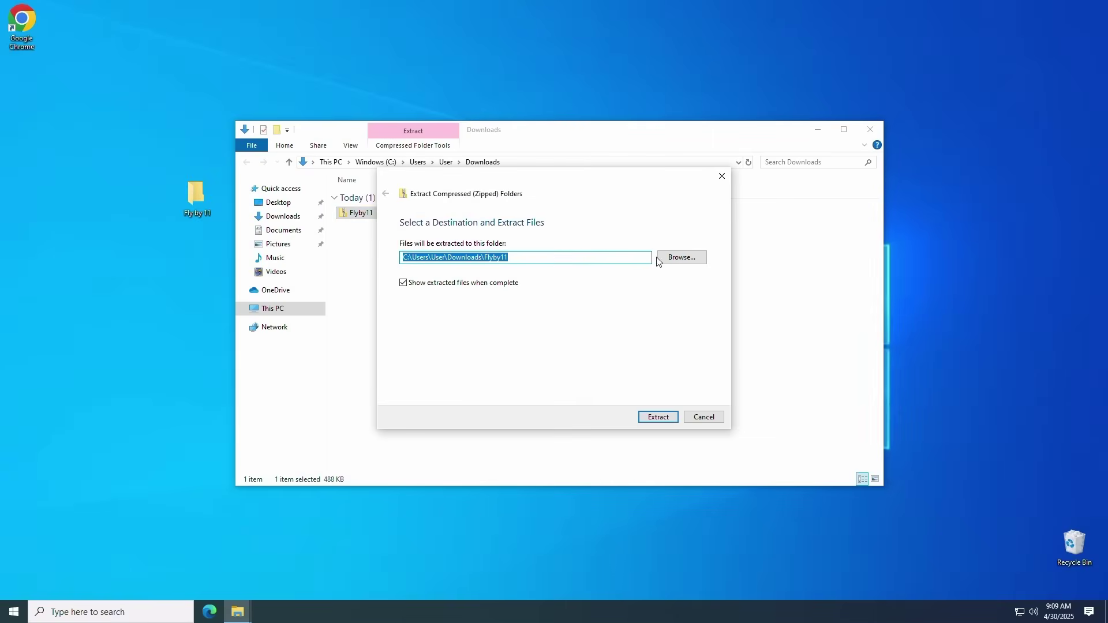
{"action": "left_click", "coordinate": [673, 261]}
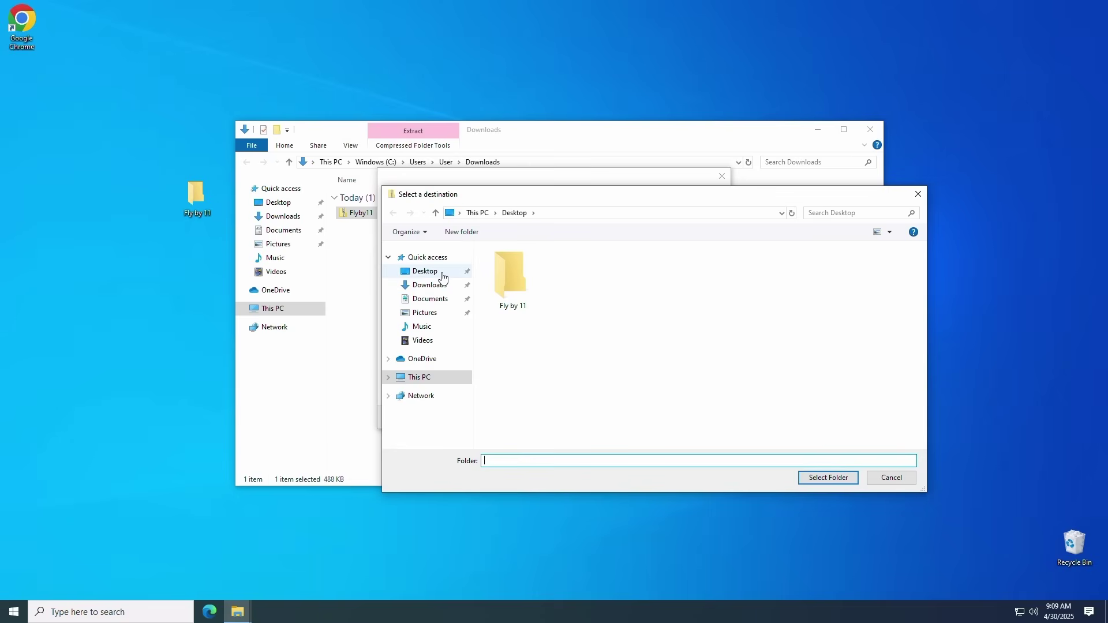
{"action": "double_click", "coordinate": [520, 292]}
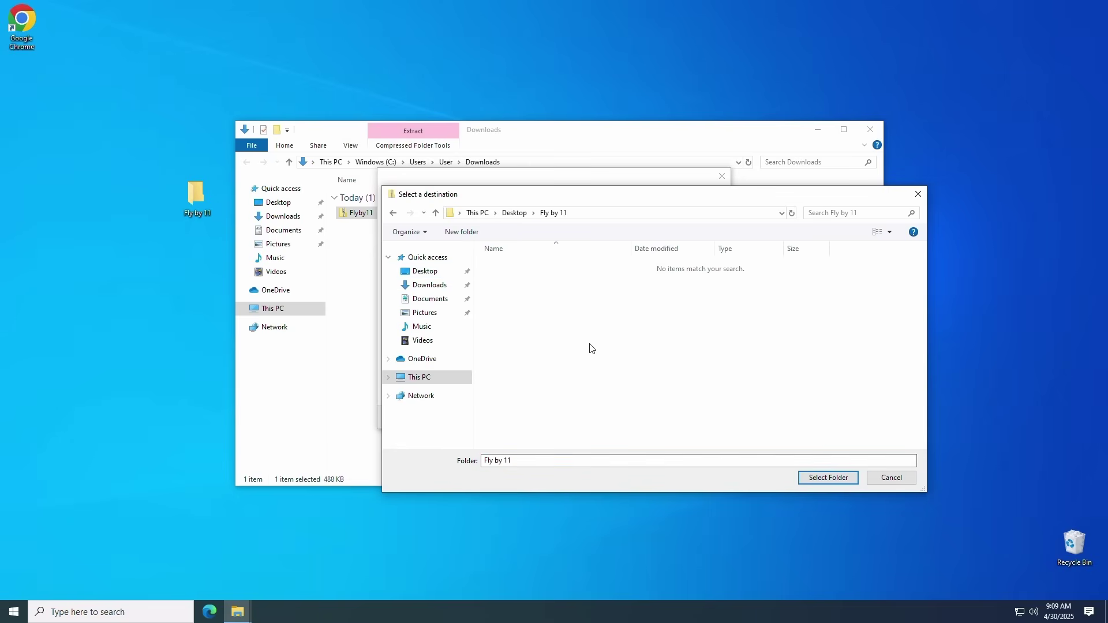
{"action": "left_click", "coordinate": [824, 478]}
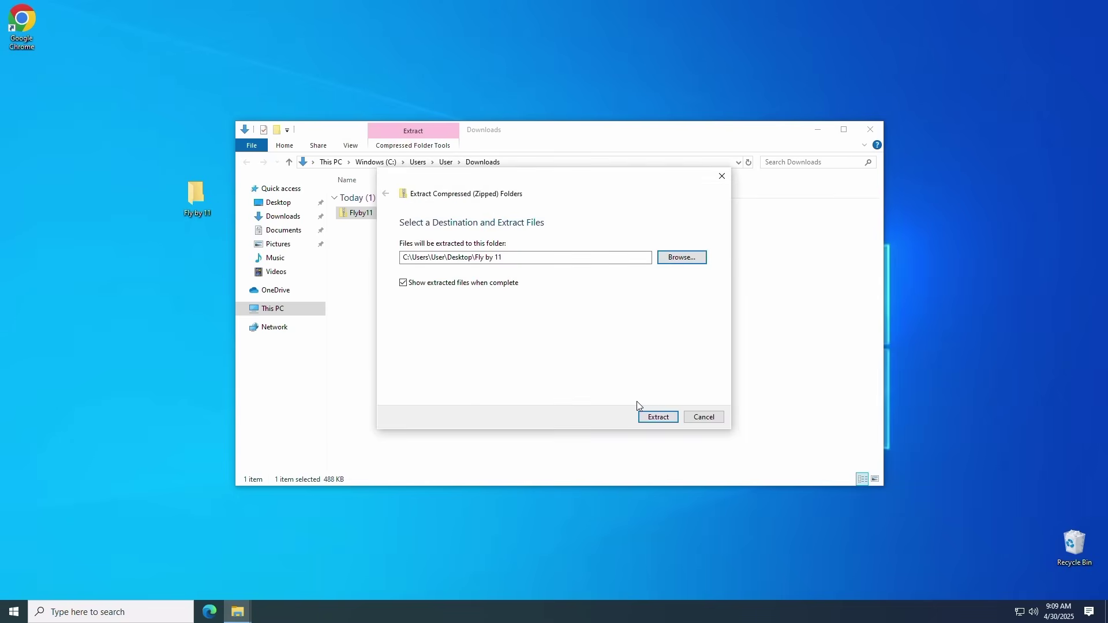
{"action": "left_click", "coordinate": [660, 421]}
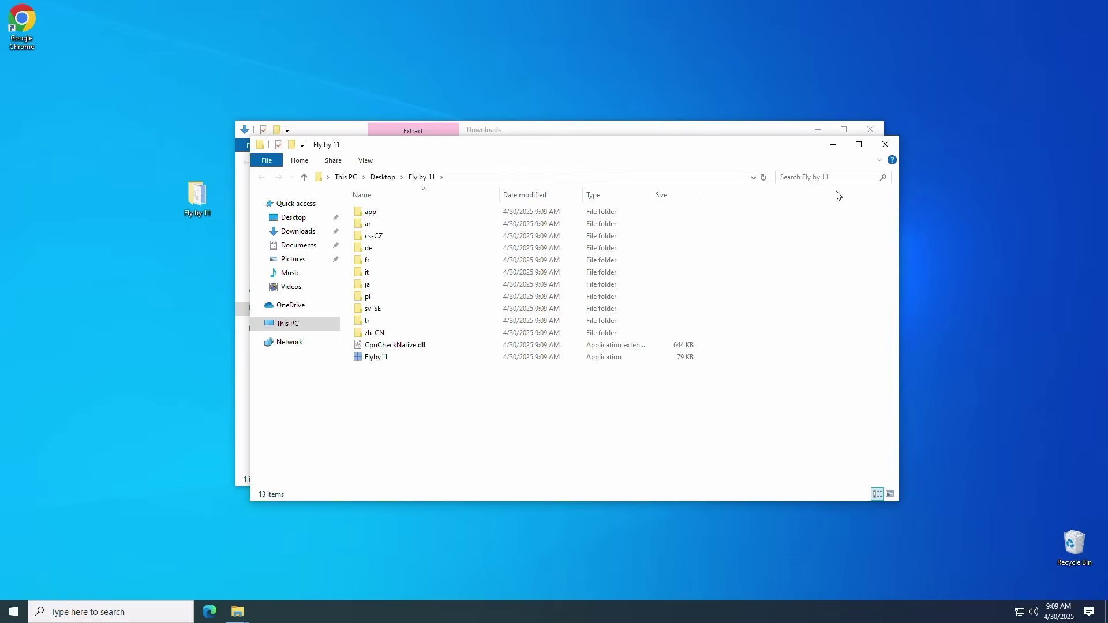
{"action": "left_click", "coordinate": [885, 144]}
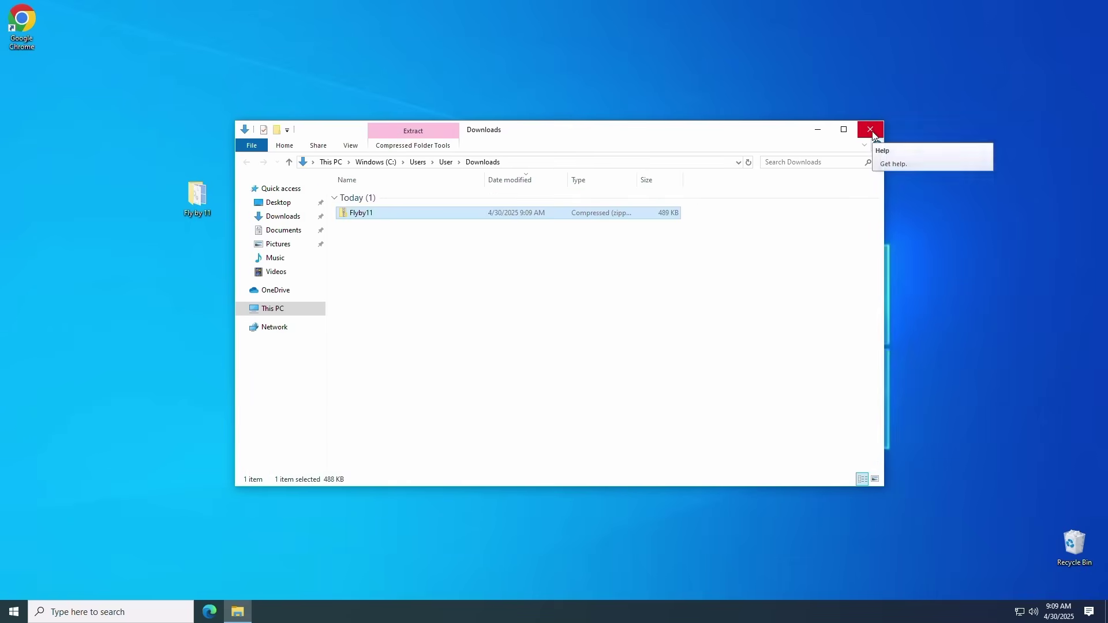
{"action": "left_click", "coordinate": [871, 129]}
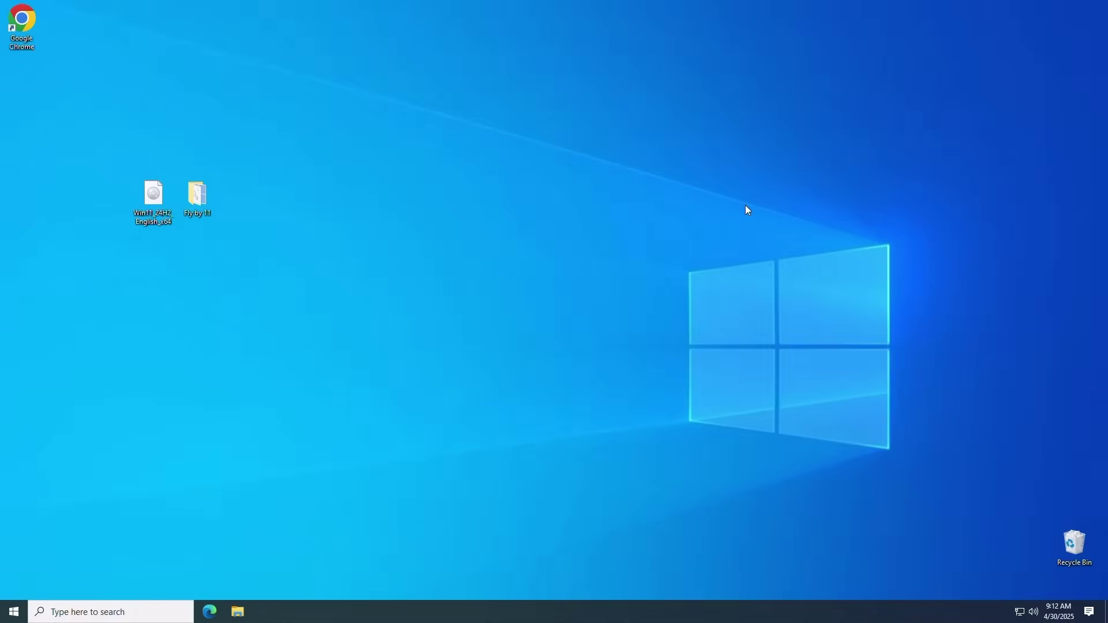
Step: Run the Flyby11 application from the "Fly by 11" folder, allowing it past SmartScreen, and close the folder window
{"action": "double_click", "coordinate": [198, 196]}
{"action": "left_click", "coordinate": [363, 345]}
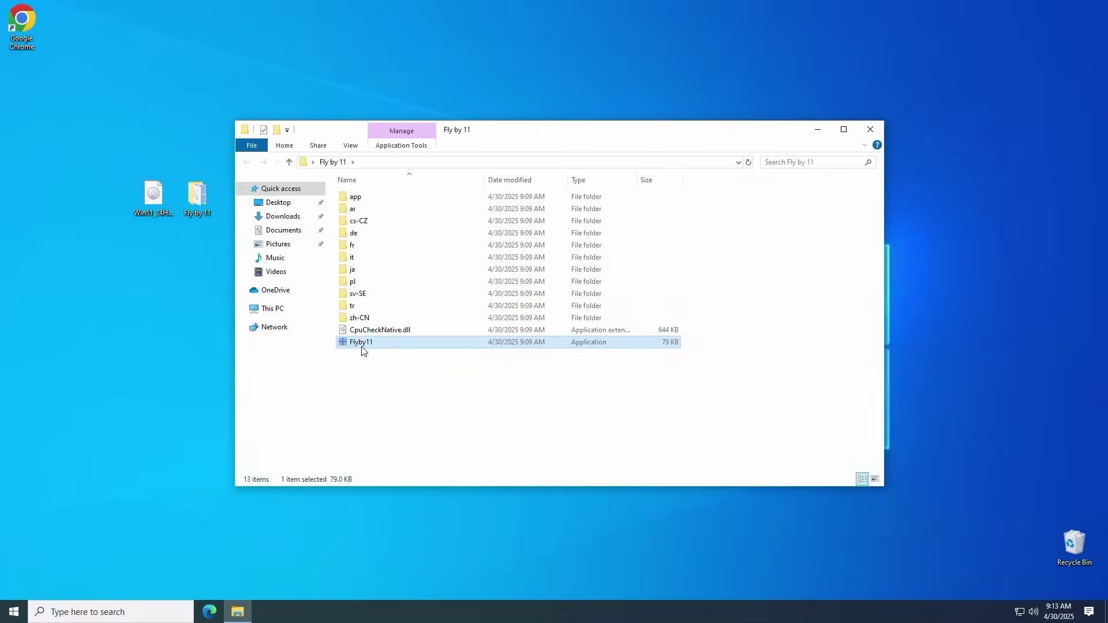
{"action": "double_click", "coordinate": [363, 344]}
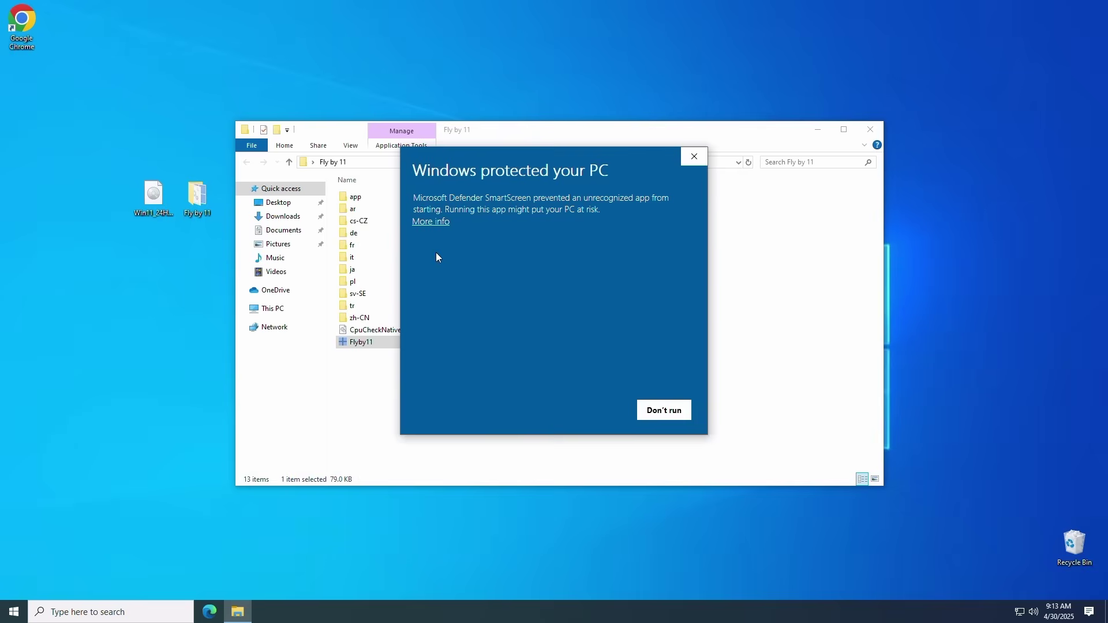
{"action": "left_click", "coordinate": [433, 222]}
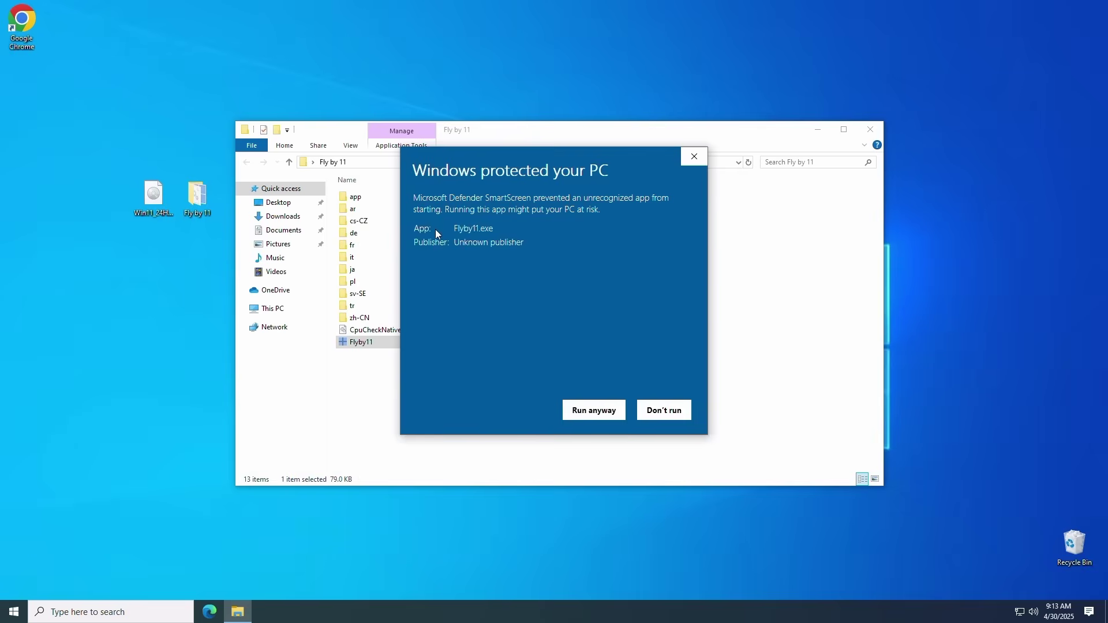
{"action": "left_click", "coordinate": [584, 412]}
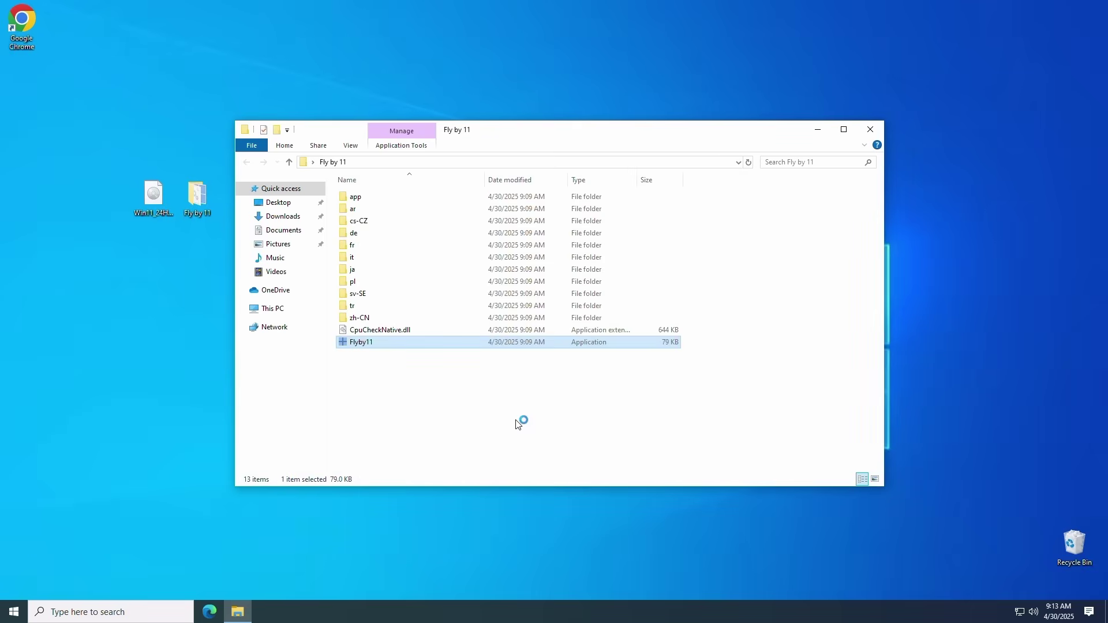
{"action": "left_click", "coordinate": [871, 130]}
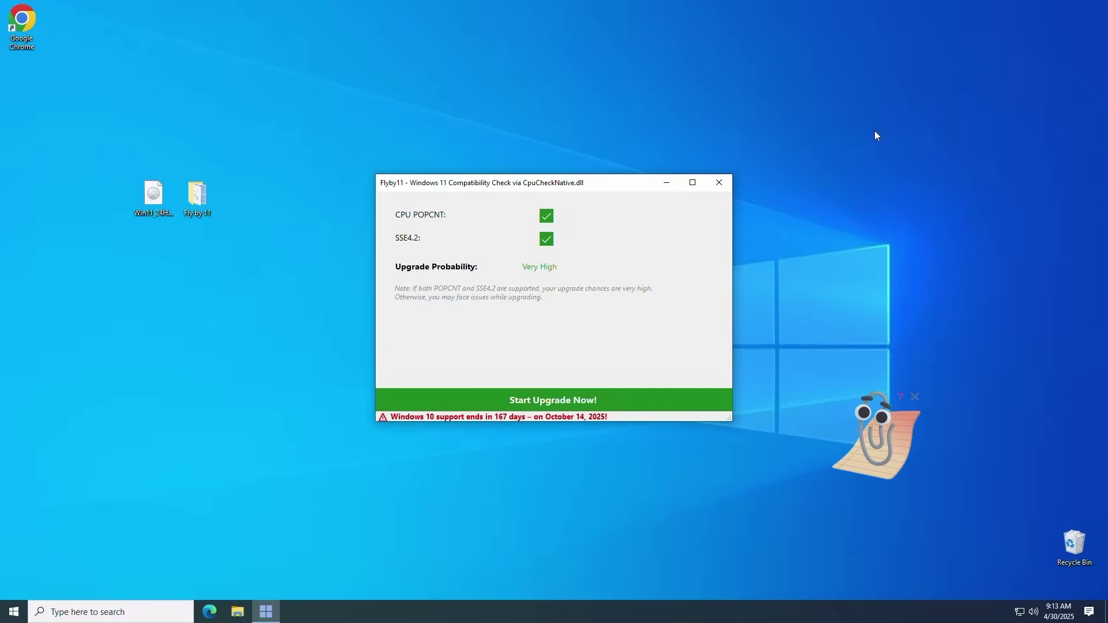
Step: Start the upgrade in Flyby11 and load the Win11_24H2_English_x64 ISO from the desktop for patching
{"action": "left_click", "coordinate": [545, 403]}
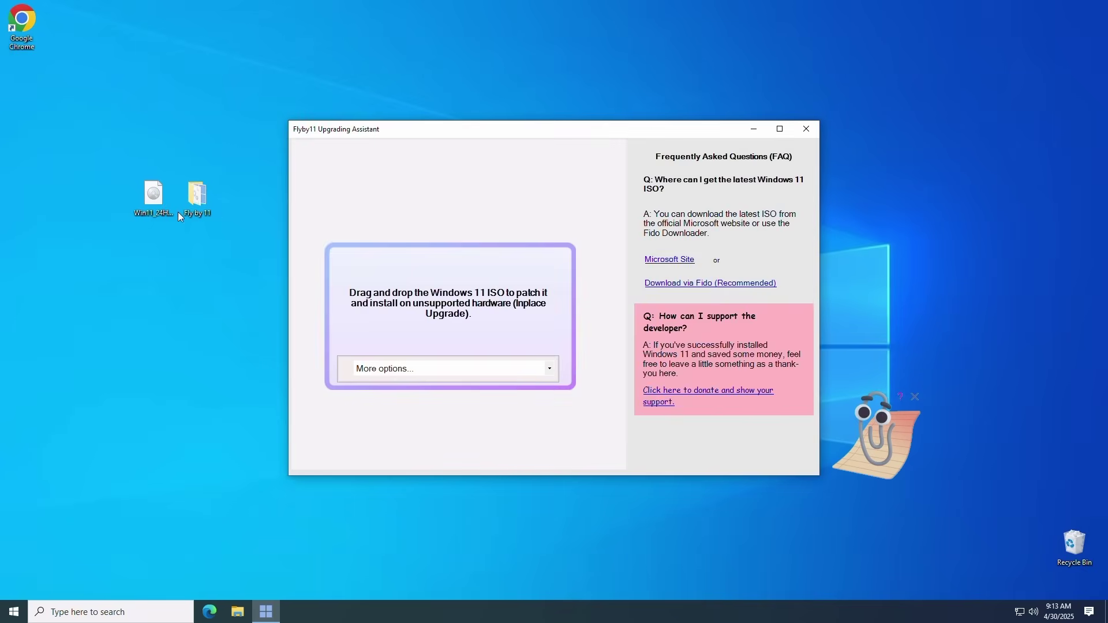
{"action": "left_click_drag", "start_coordinate": [152, 200], "coordinate": [430, 297]}
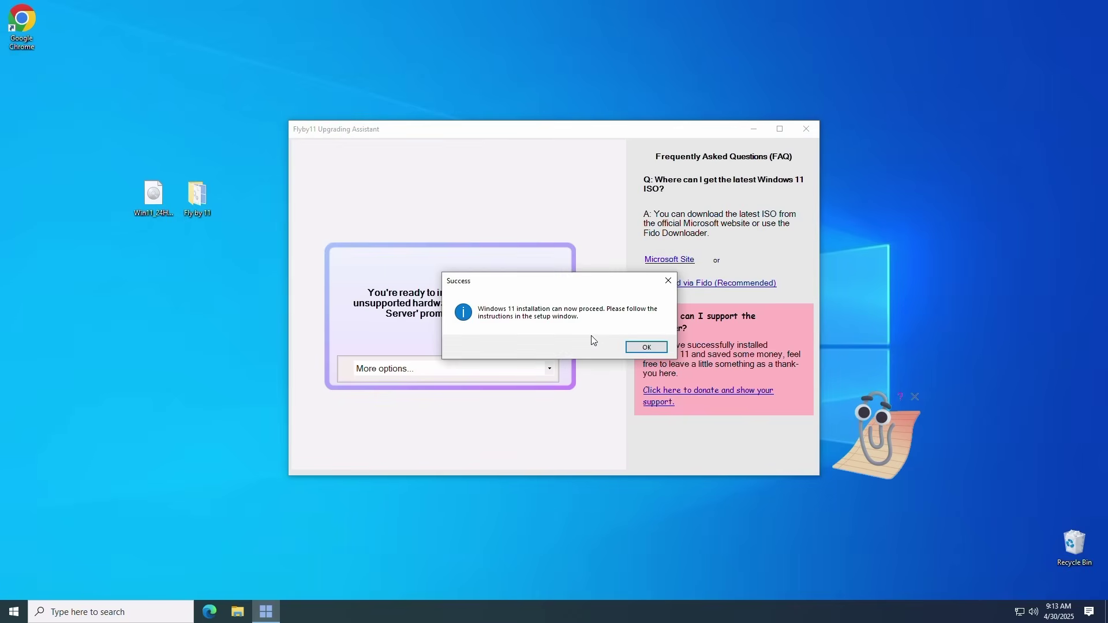
{"action": "left_click", "coordinate": [639, 349]}
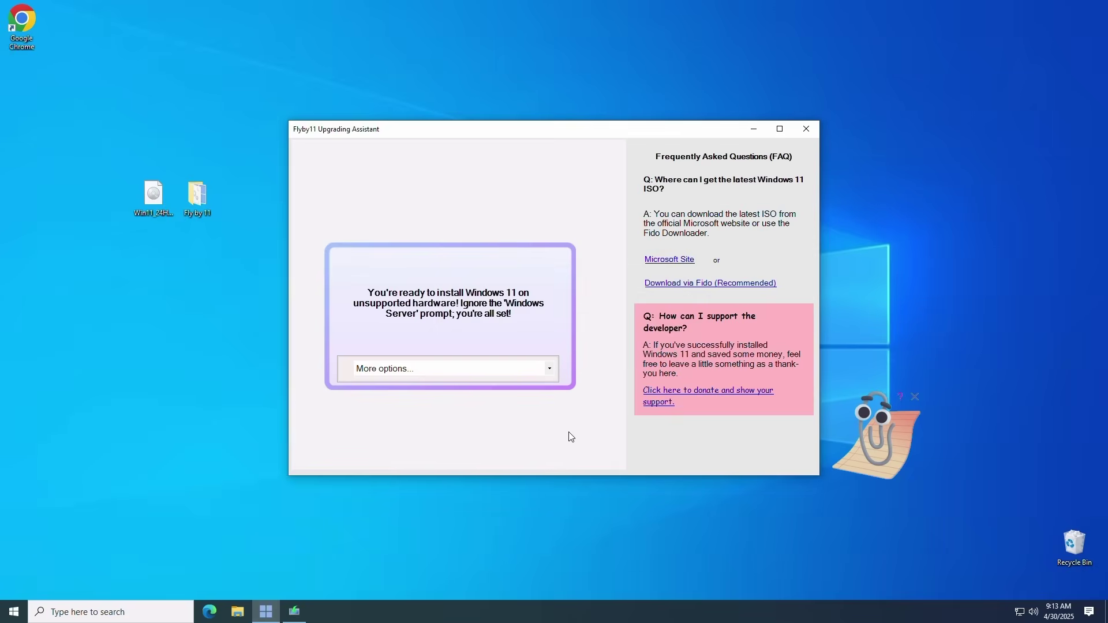
Step: Minimise the Flyby11 assistant and install Windows 11 Pro through the setup wizard, keeping files, settings, and apps
{"action": "left_click", "coordinate": [762, 128]}
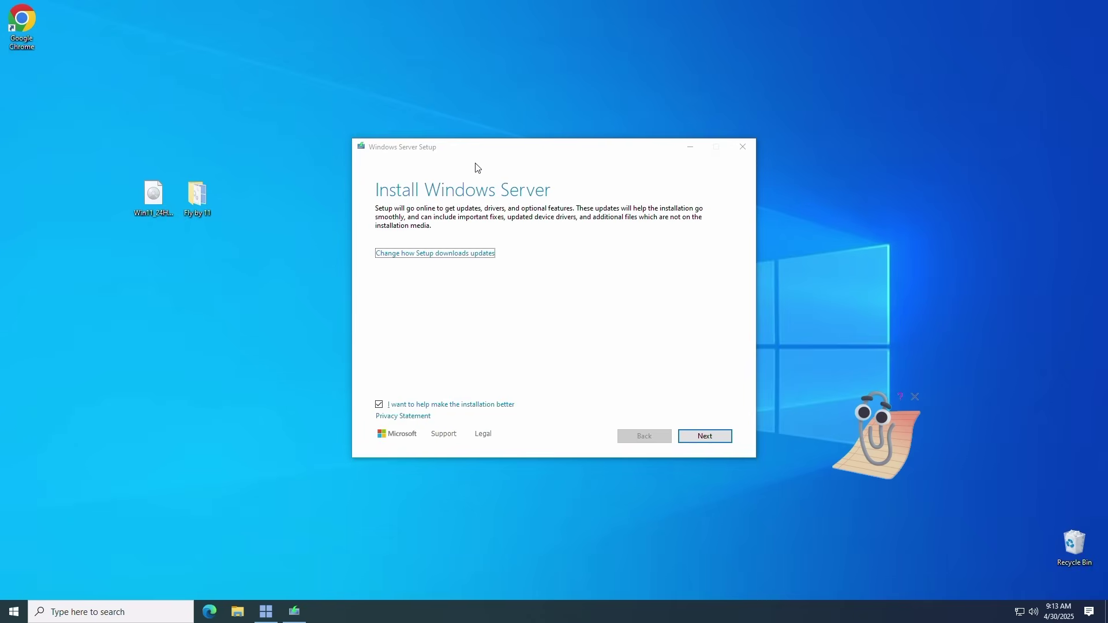
{"action": "left_click", "coordinate": [706, 439]}
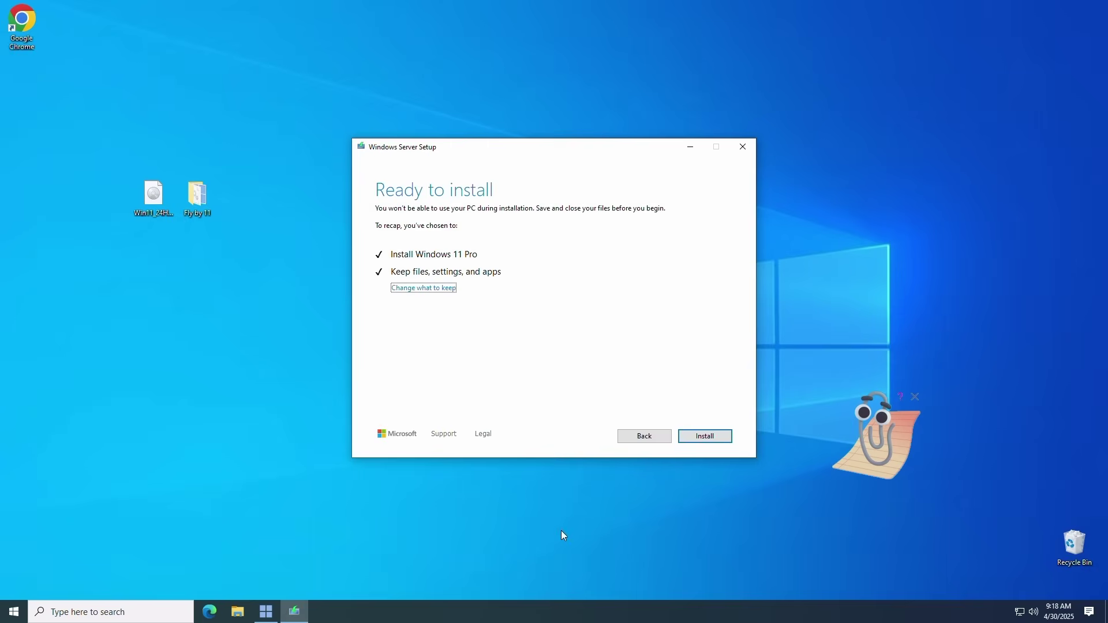
{"action": "left_click", "coordinate": [694, 437]}
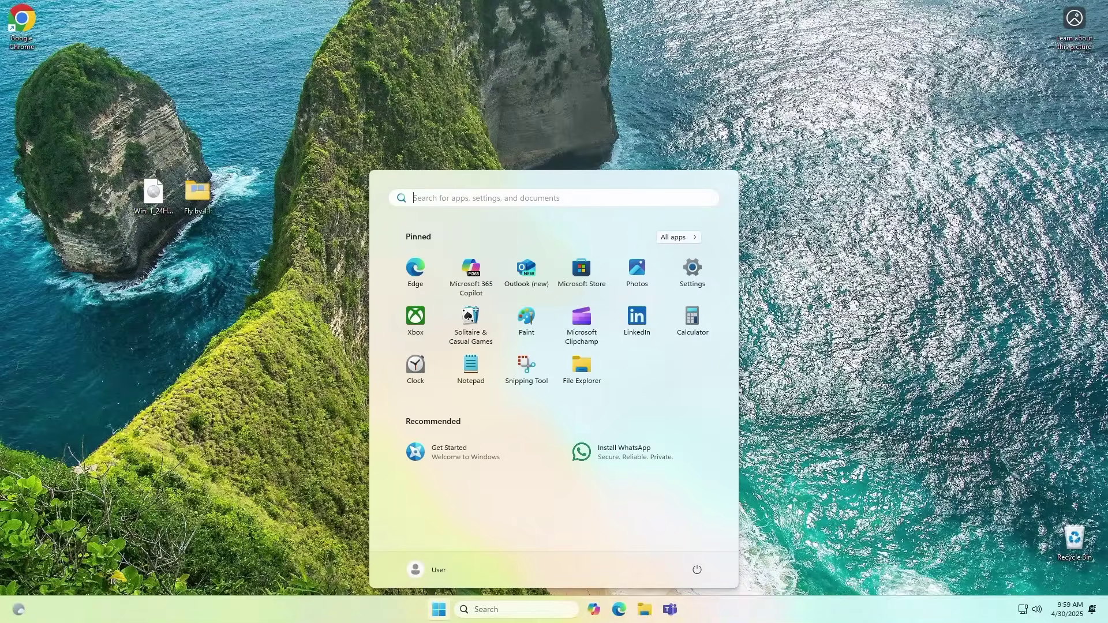
Step: Launch Microsoft 365 Copilot from the pinned apps
{"action": "left_click", "coordinate": [471, 272]}
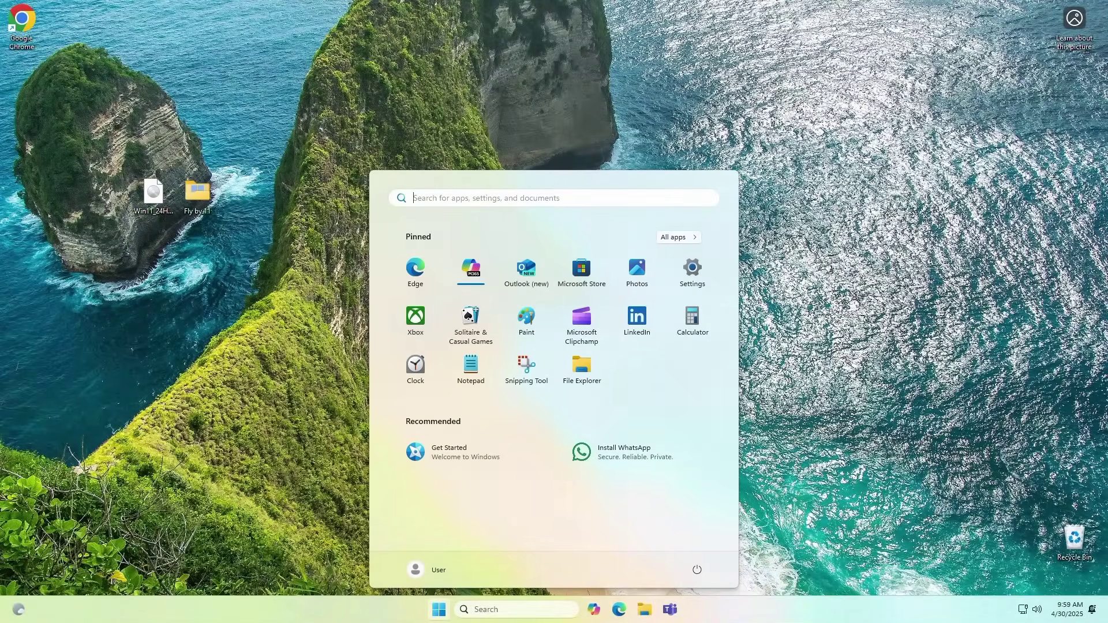